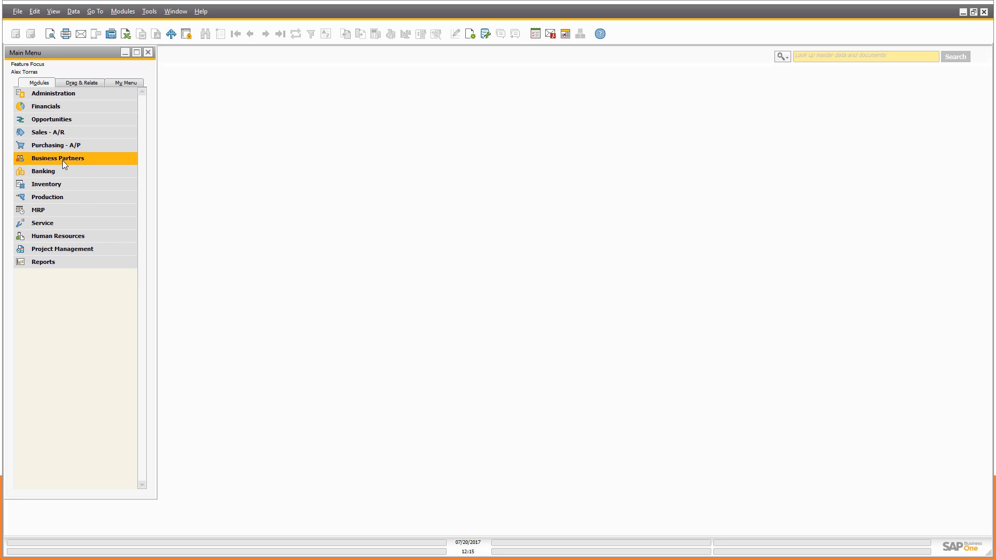
- Open Business Partner Master Data and examine which context commands are offered for the form and its Group field
click(66, 172)
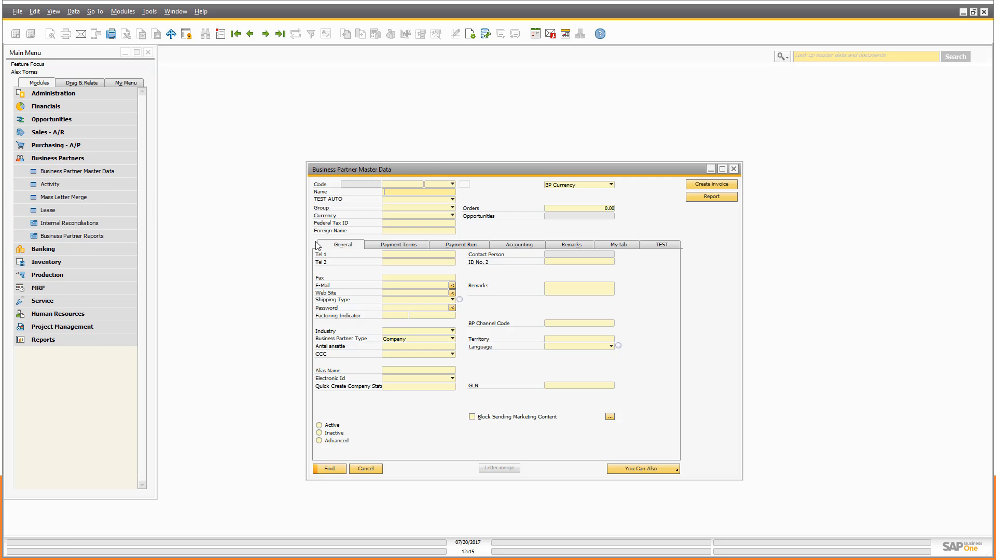
right_click(486, 192)
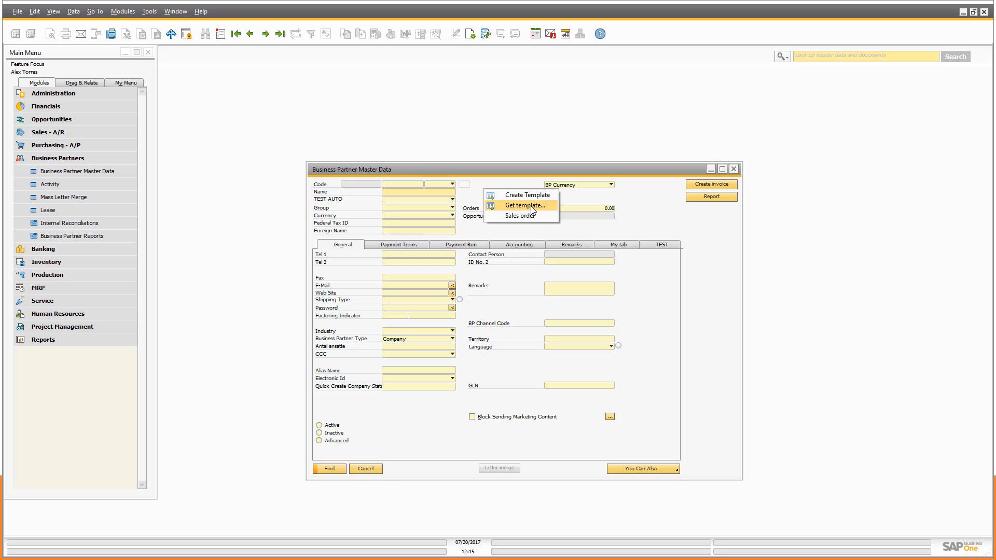
right_click(403, 210)
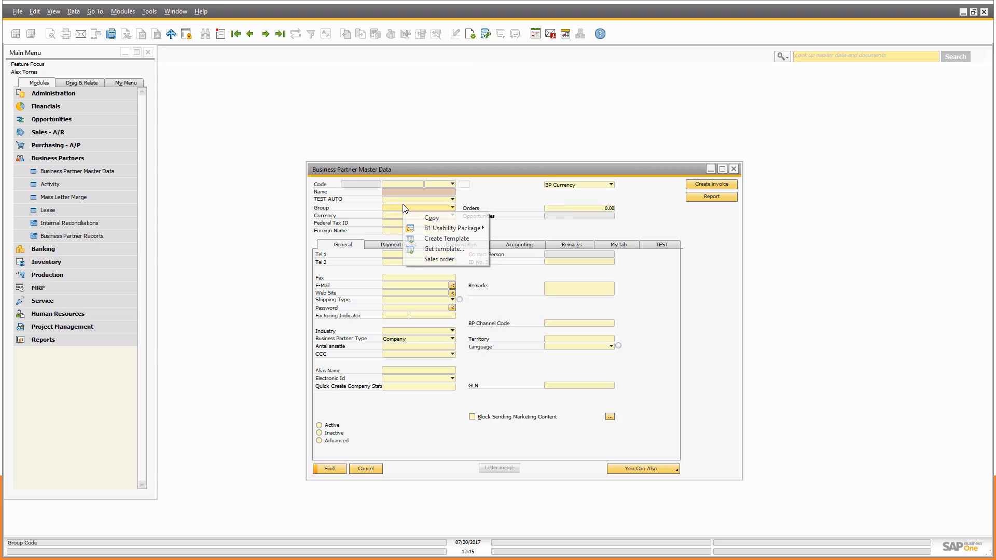
mouse_move(452, 229)
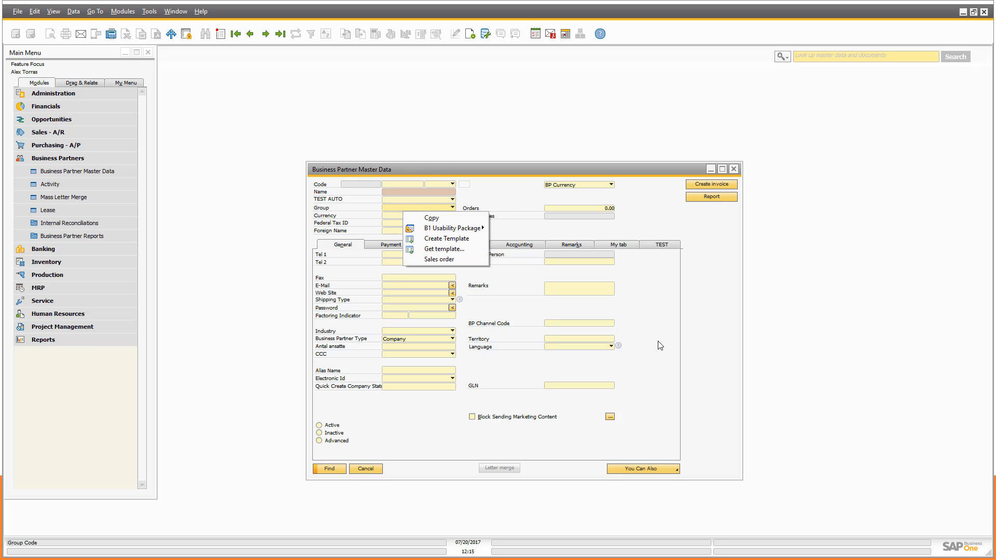
click(511, 287)
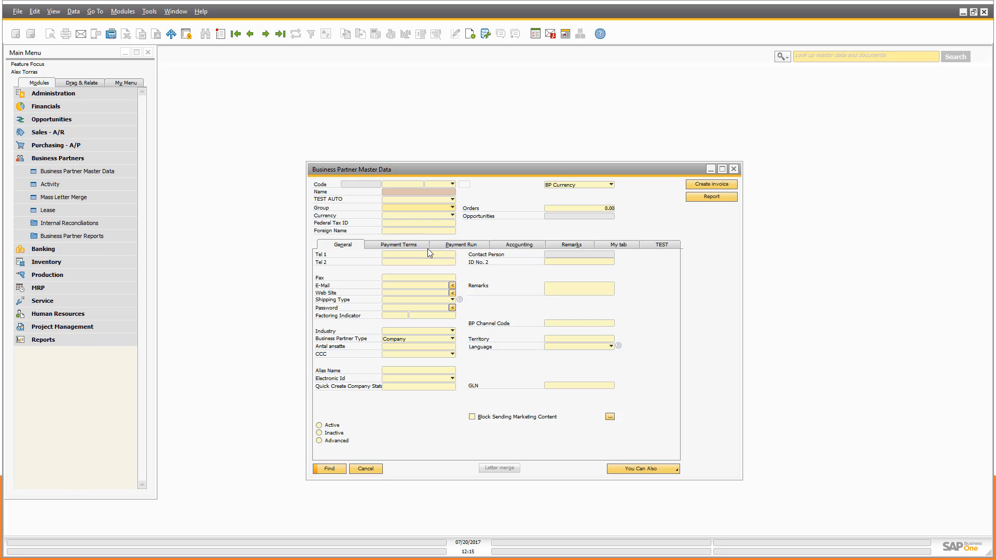
- View the function buttons configuration in the B1 Usability Package module configuration, close it and return to Business Partner Master Data
click(73, 98)
click(51, 212)
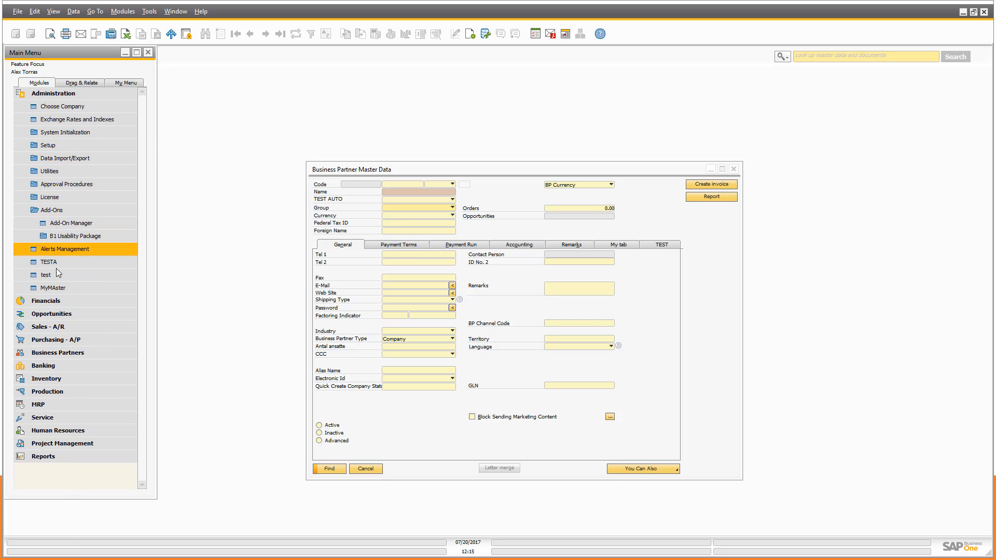
click(65, 240)
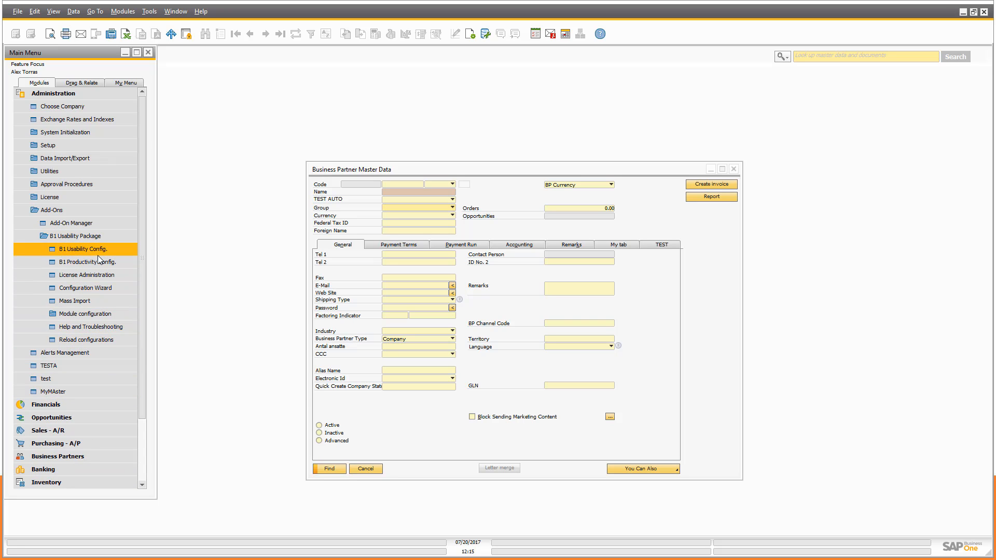
click(78, 316)
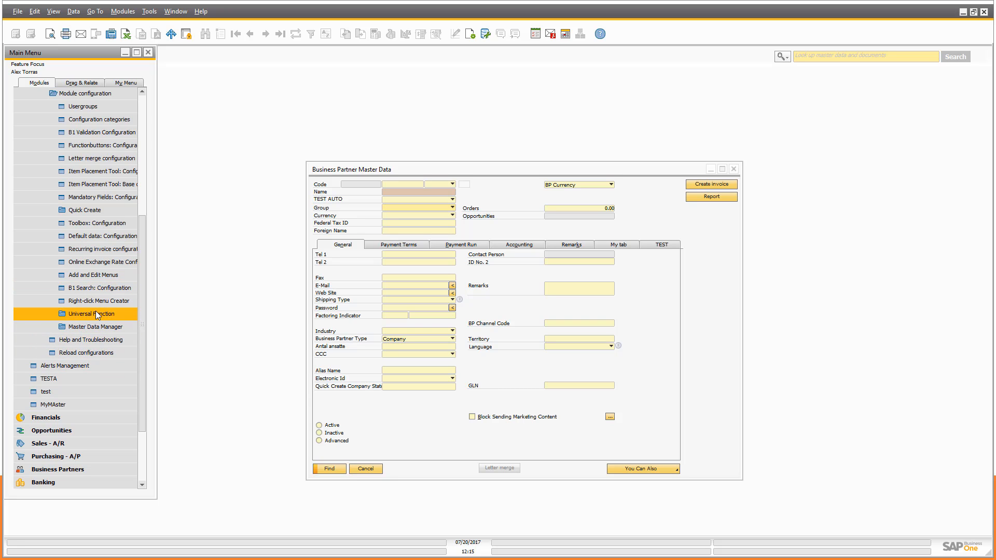
click(96, 145)
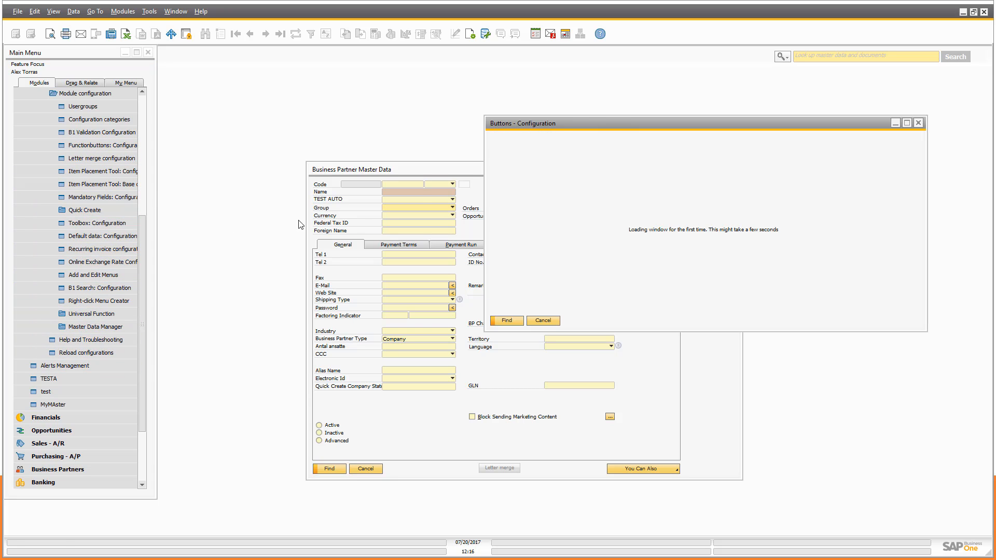
click(548, 323)
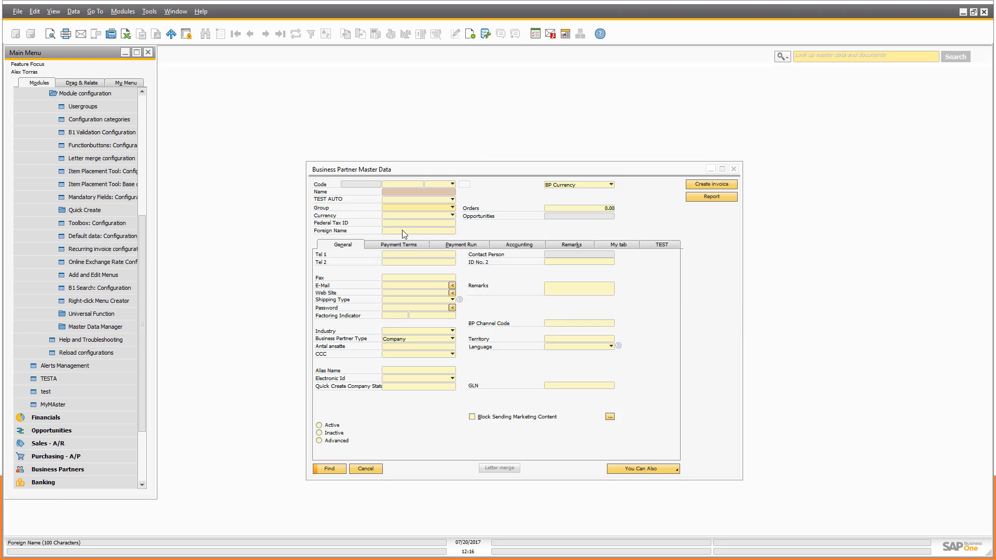
click(352, 219)
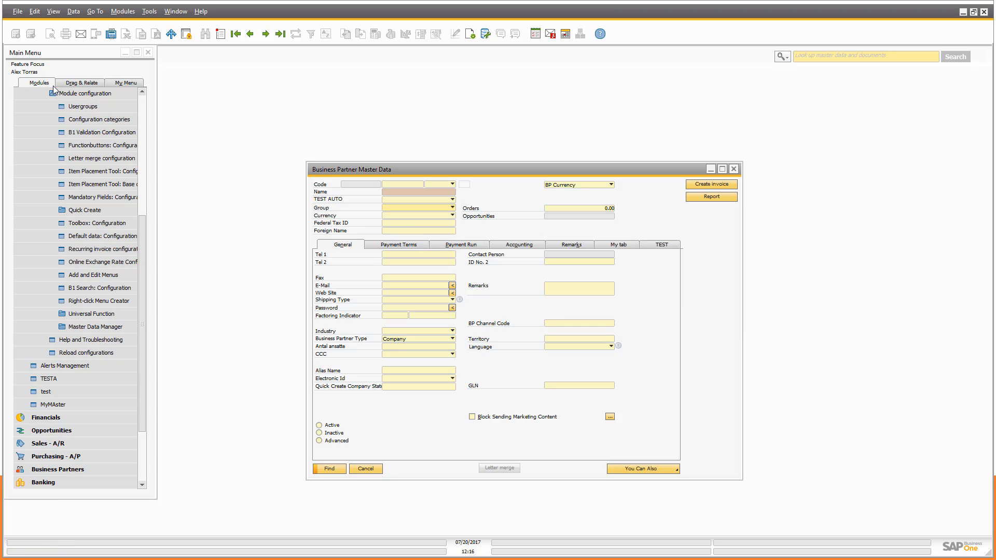
- Open the general options of B1 Usability Config. from the B1 Usability Package add-on
click(83, 94)
scroll(124, 306, up, 2)
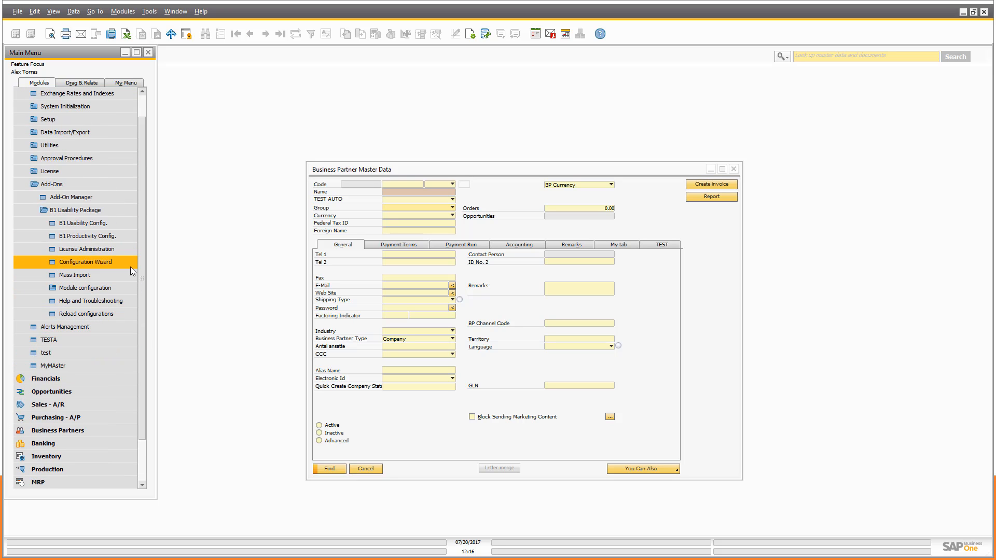
scroll(43, 137, up, 1)
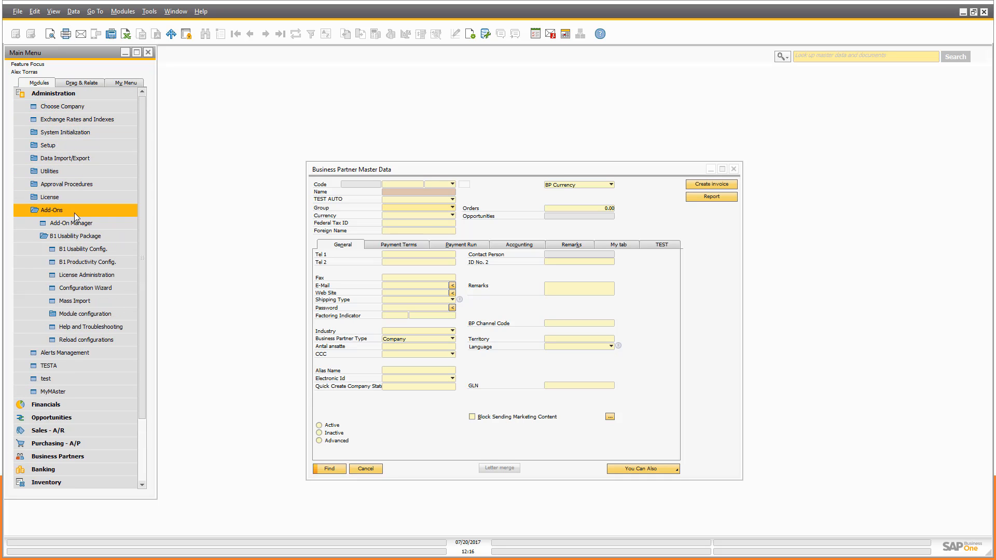
click(89, 254)
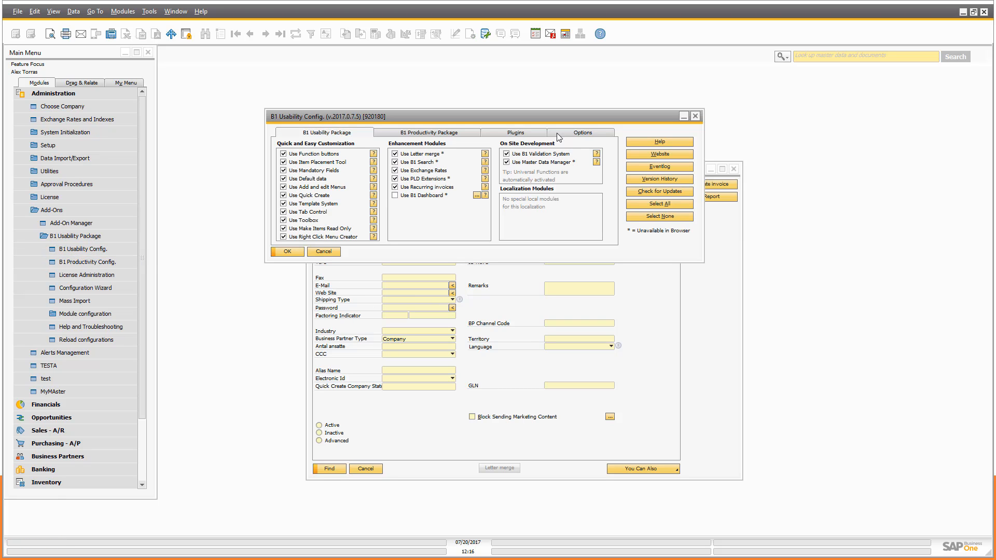
click(575, 134)
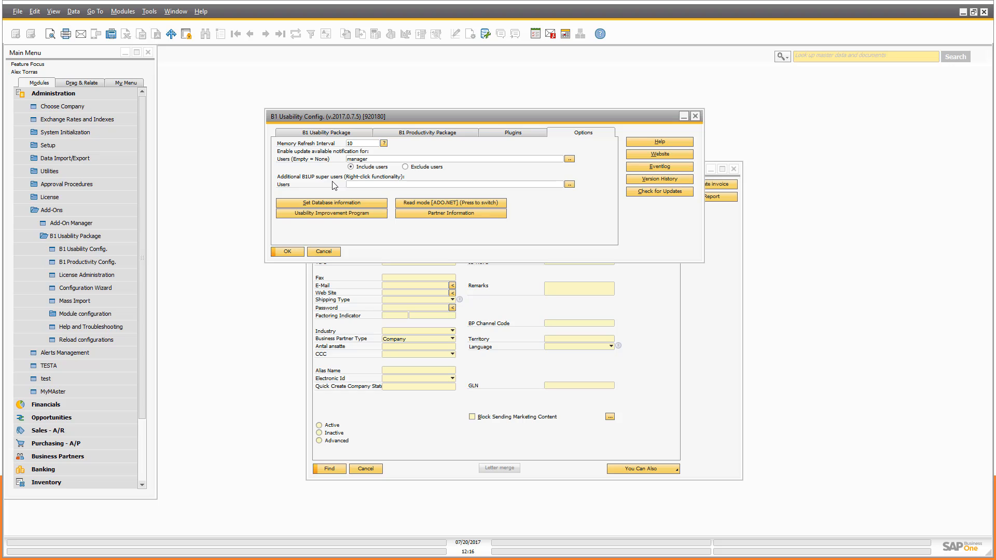
- Sort the user selection list by user name, add the current user as an additional B1UP super user, and save the configuration
click(363, 185)
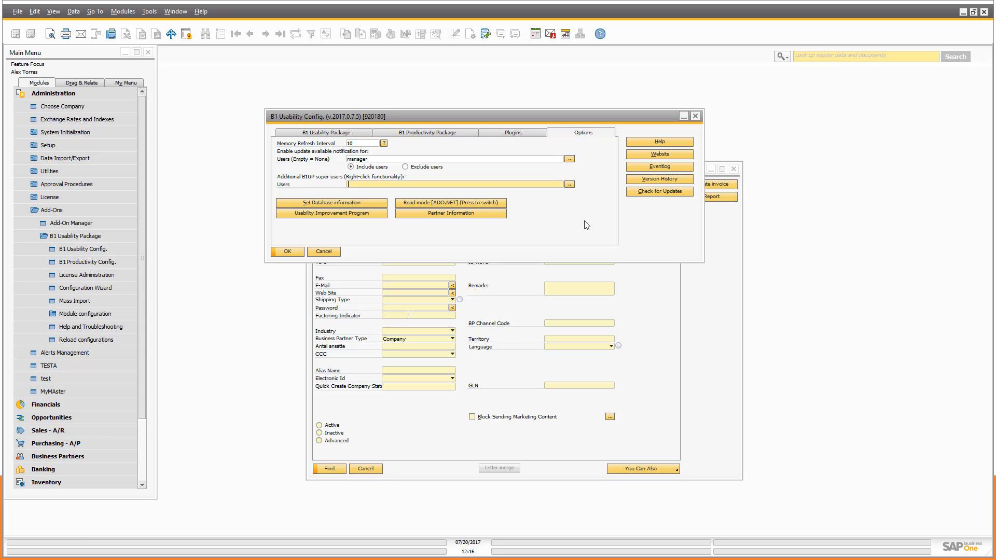
click(570, 185)
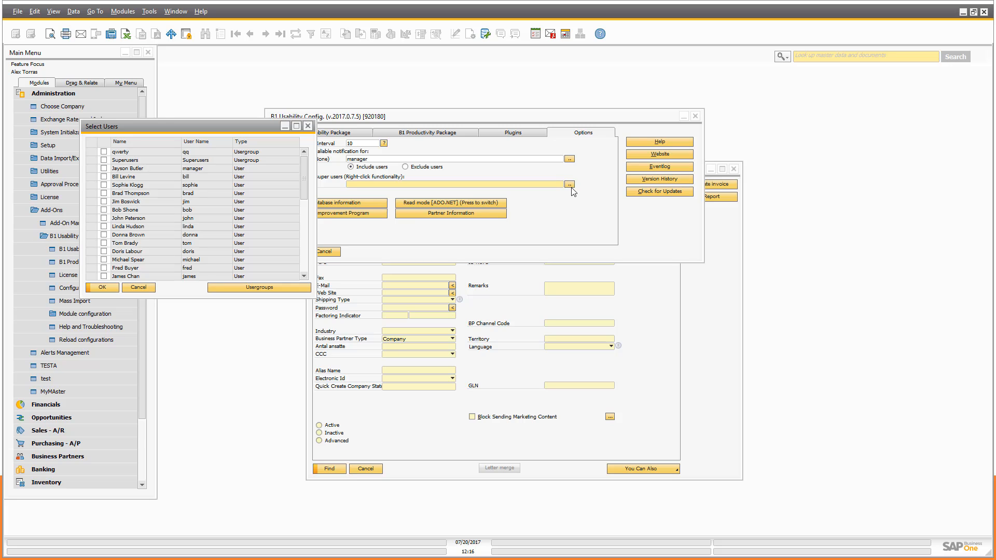
click(204, 140)
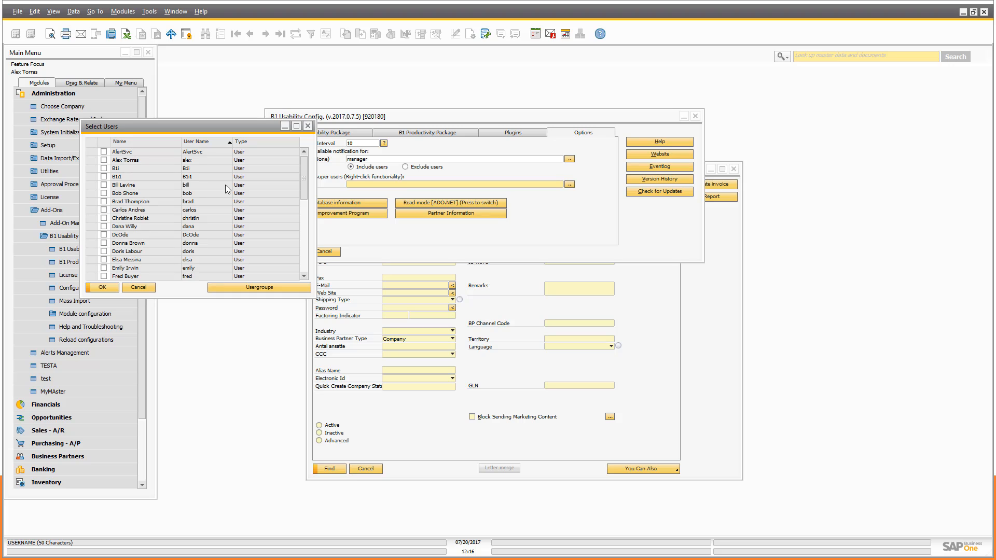
click(104, 160)
click(103, 287)
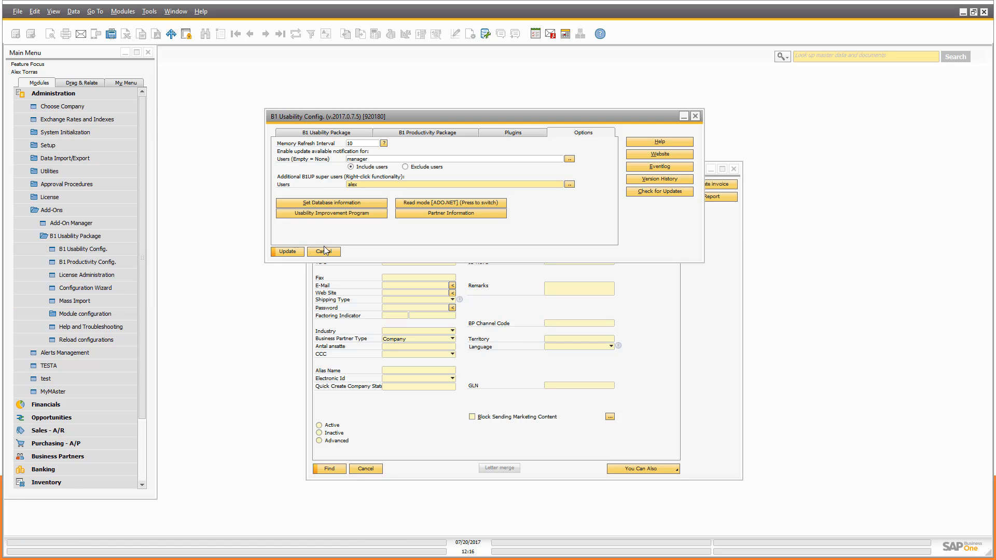
click(283, 253)
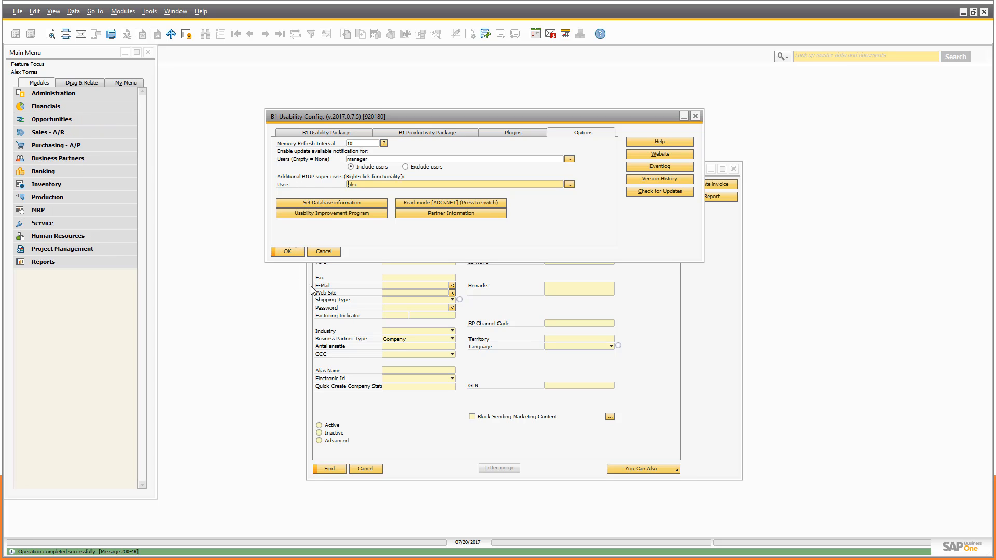
- Examine the configuration commands offered for the Group field in Business Partner Master Data alongside the additional super user setting
click(521, 282)
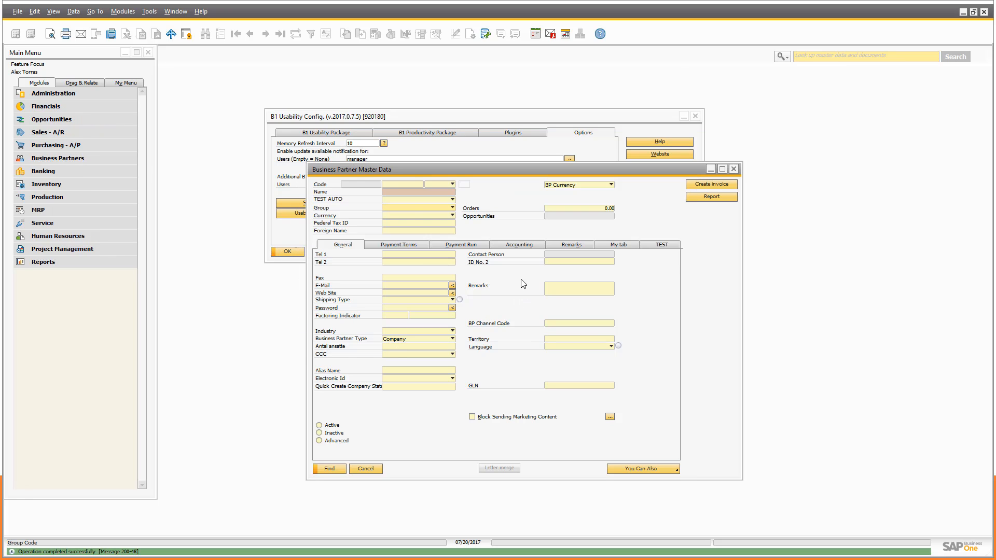
right_click(417, 209)
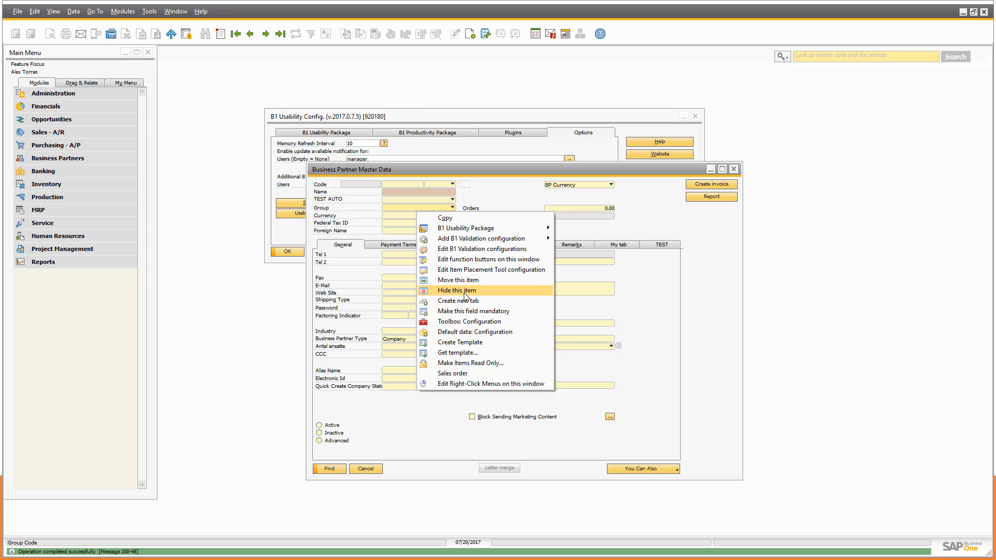
click(332, 124)
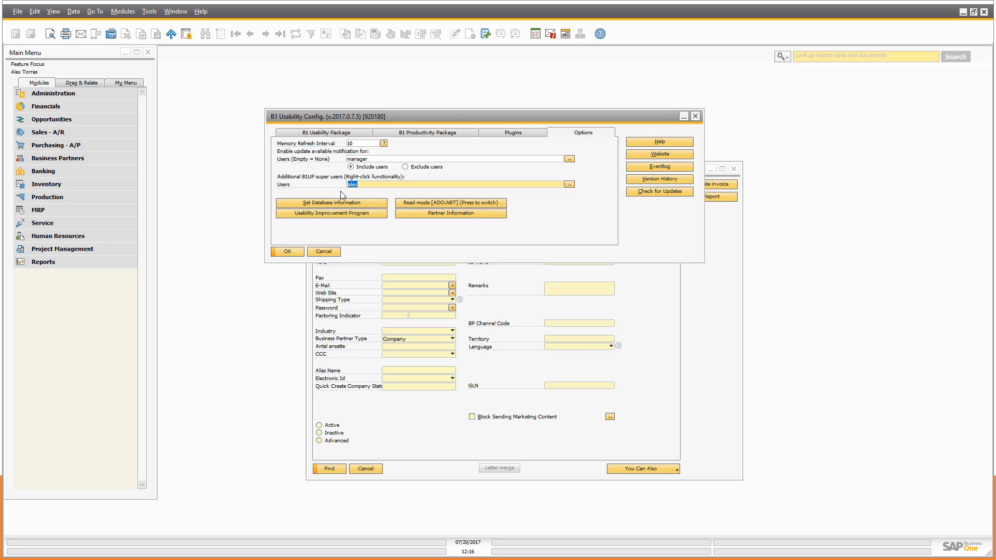
click(481, 276)
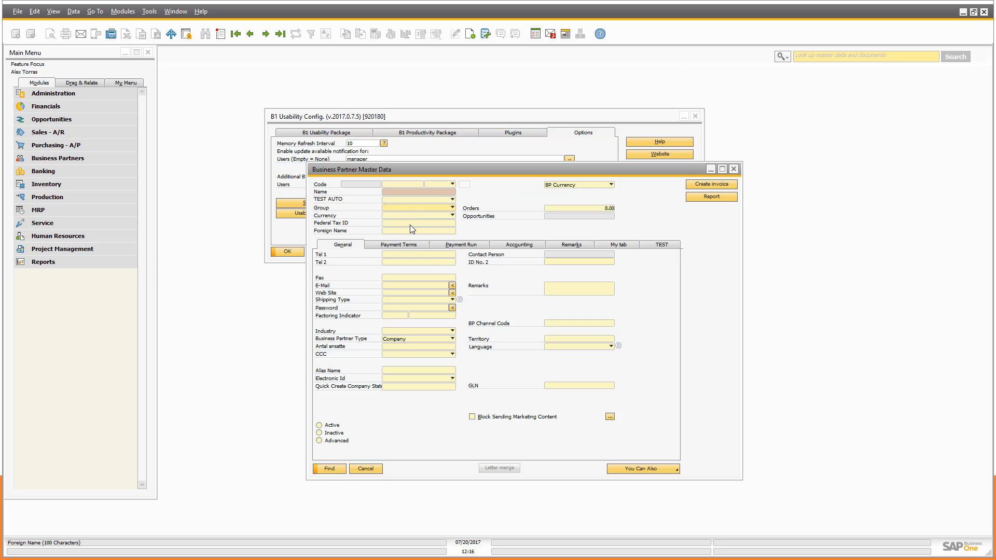
right_click(409, 209)
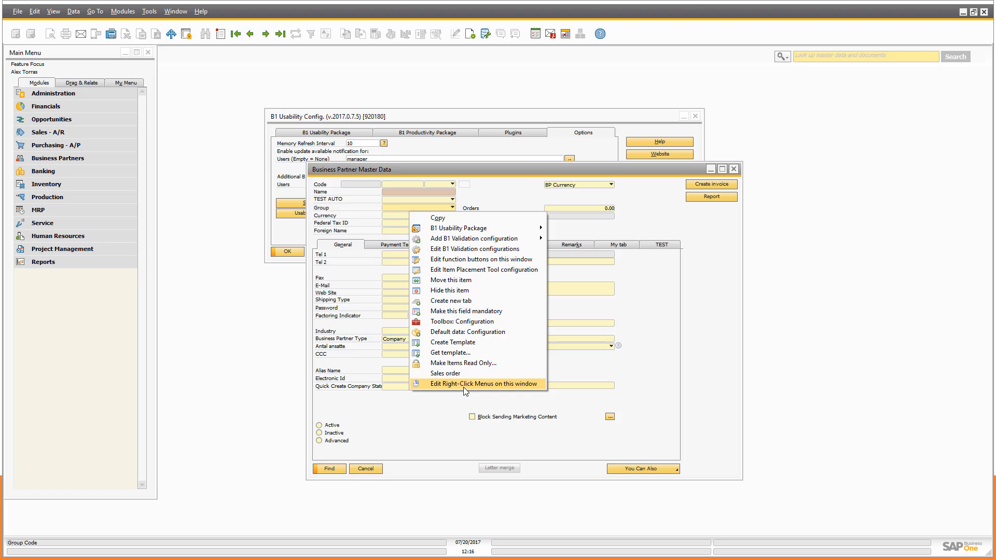
click(463, 384)
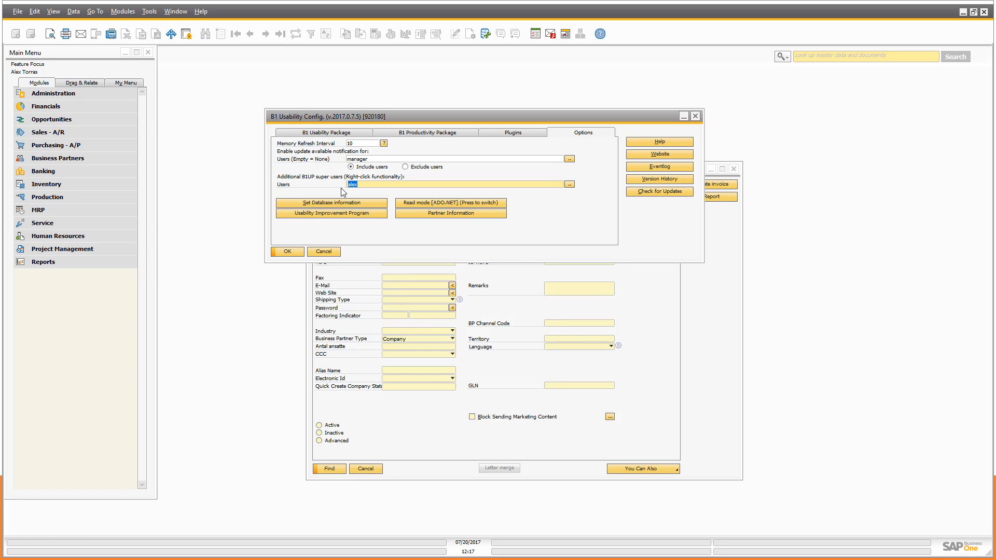
click(474, 279)
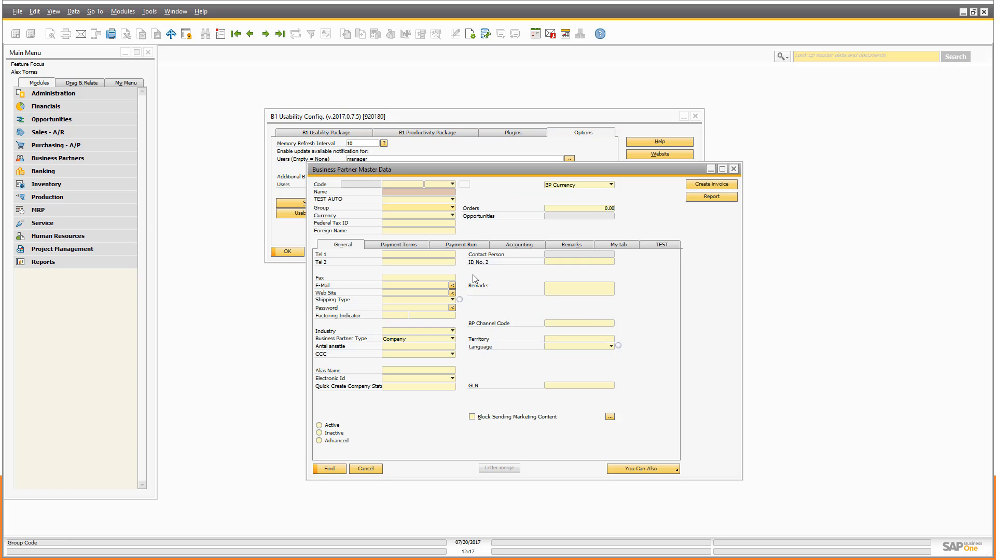
- Move the configuration right clicks for Business Partner Master Data into the B1 Usability Package sub-menu
right_click(402, 205)
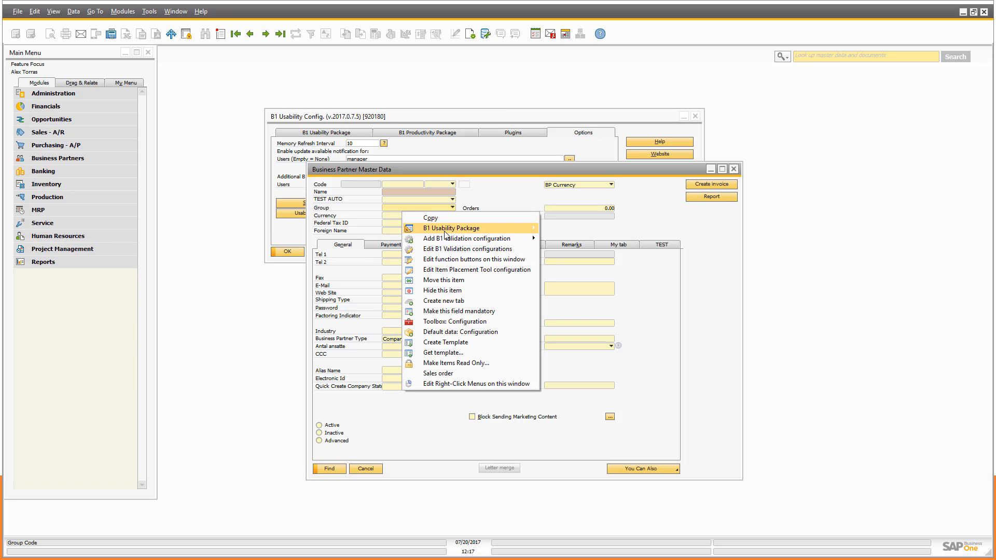
mouse_move(445, 234)
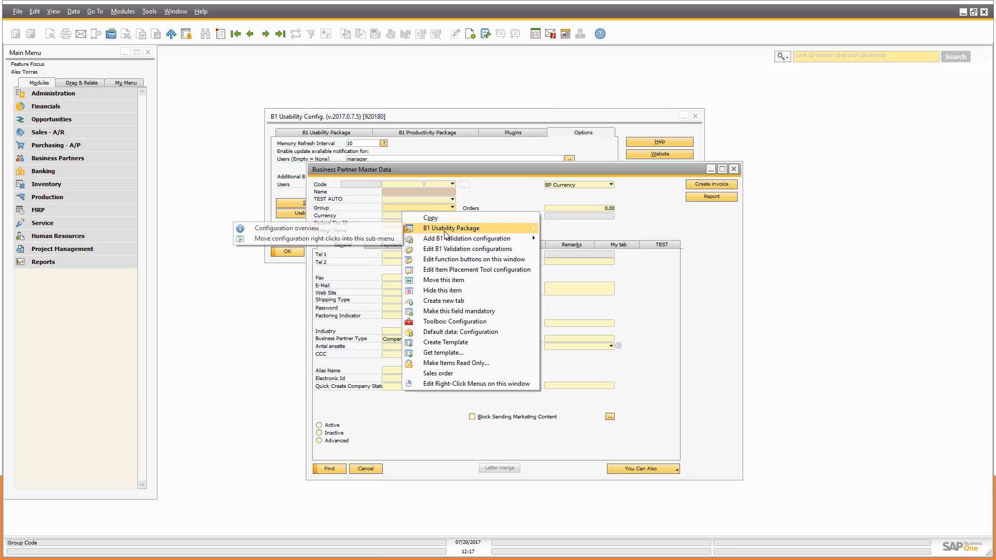
click(343, 240)
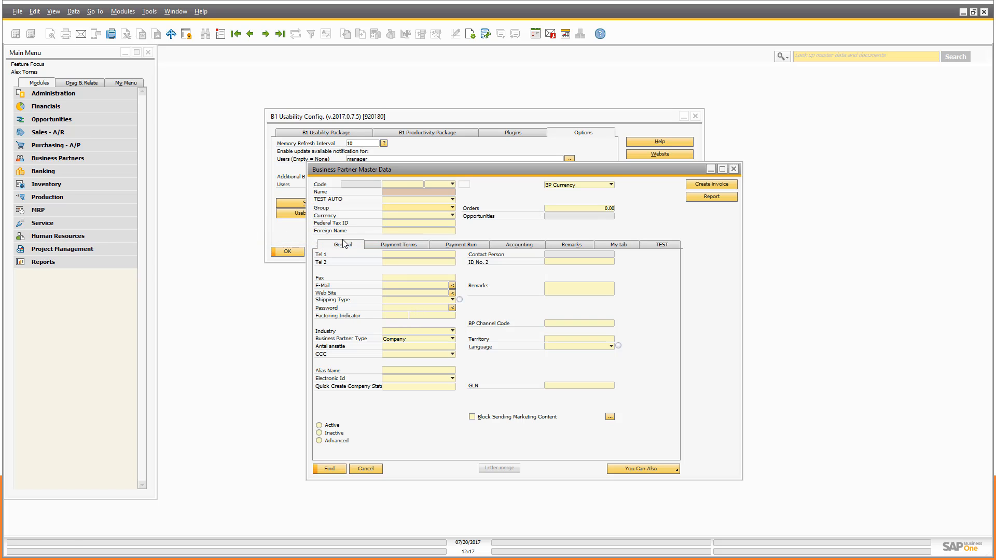
- Review the grouped configuration commands for the Group field and move them back out of the B1 Usability Package sub-menu
right_click(426, 207)
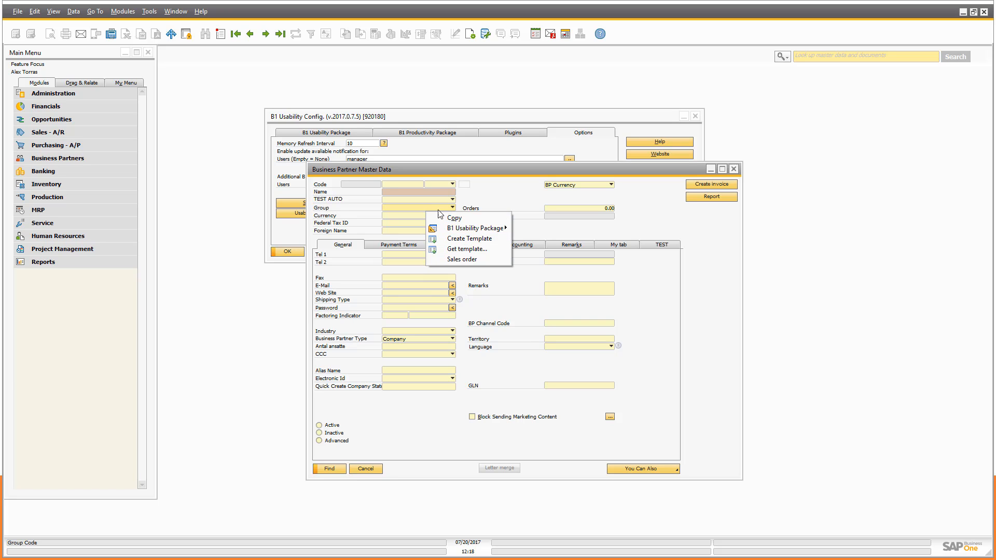
mouse_move(462, 229)
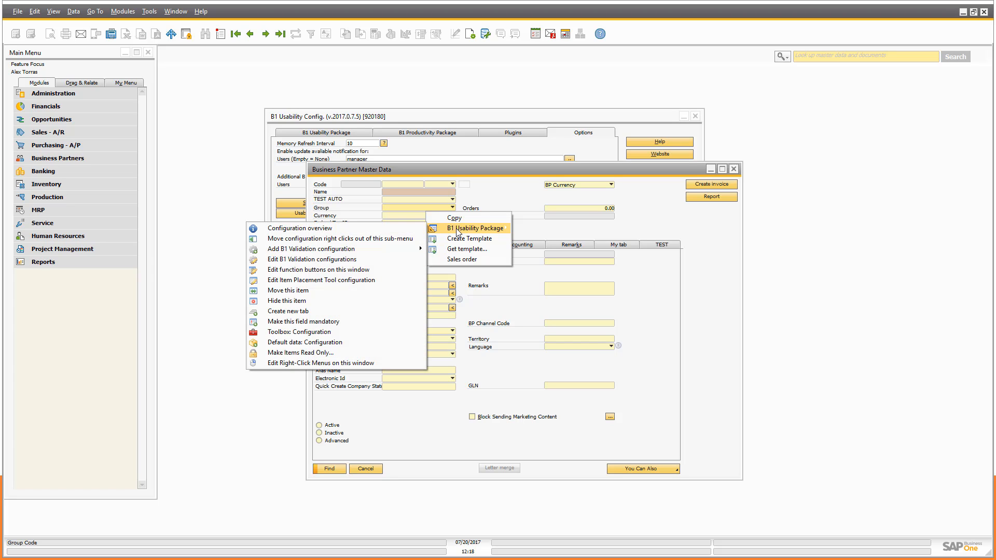
click(388, 240)
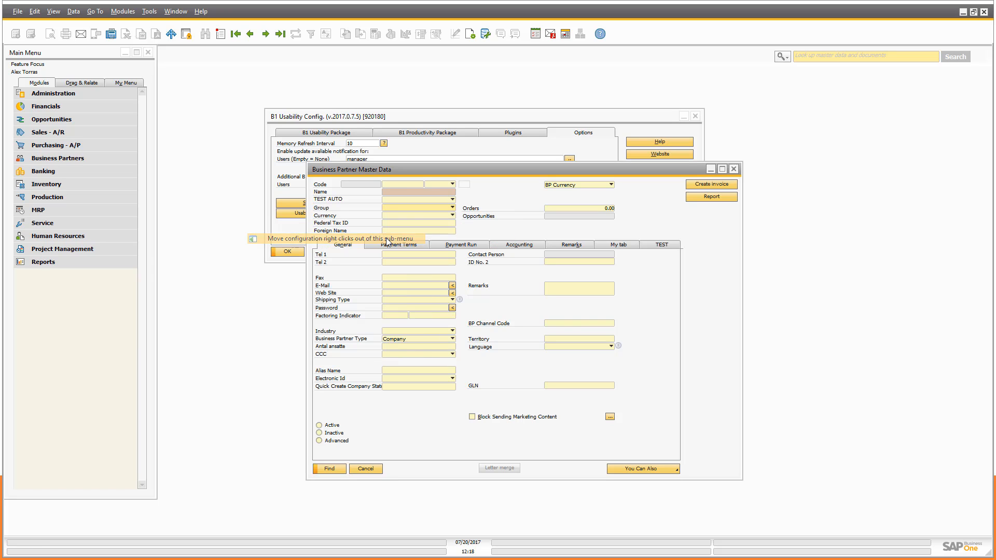
- Recheck the Group field's context commands and move the Business Partner Master Data window clear of the B1 Usability Config. options
right_click(416, 210)
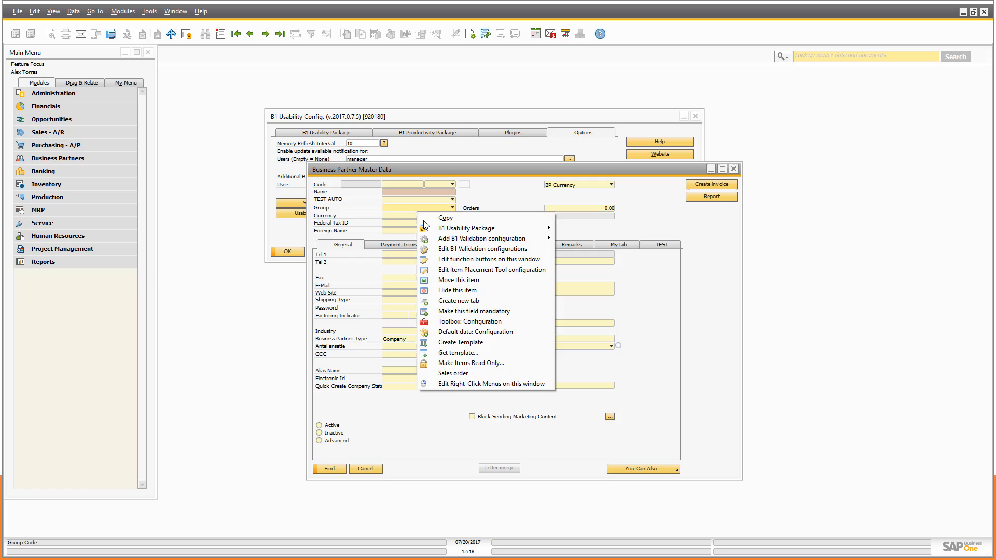
click(447, 429)
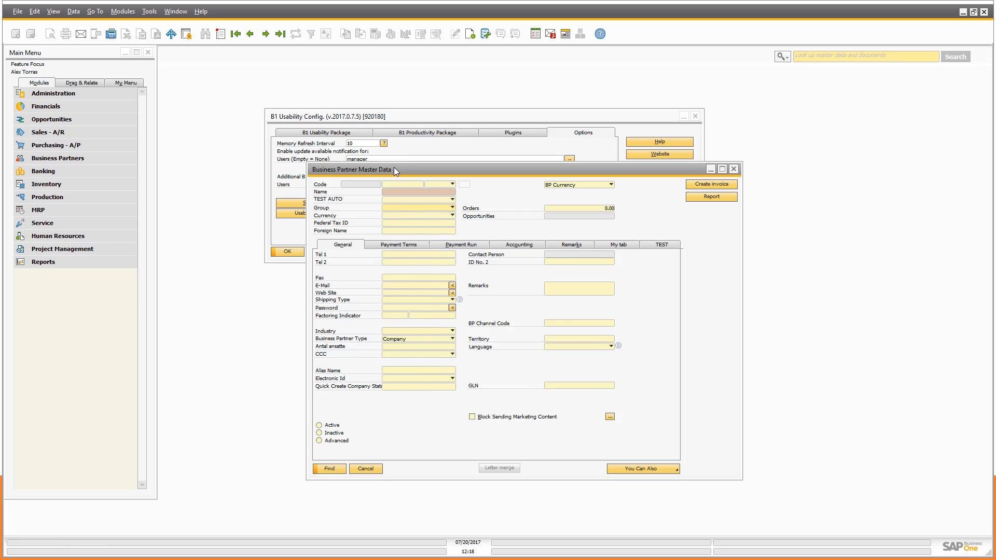
drag(394, 170, 413, 230)
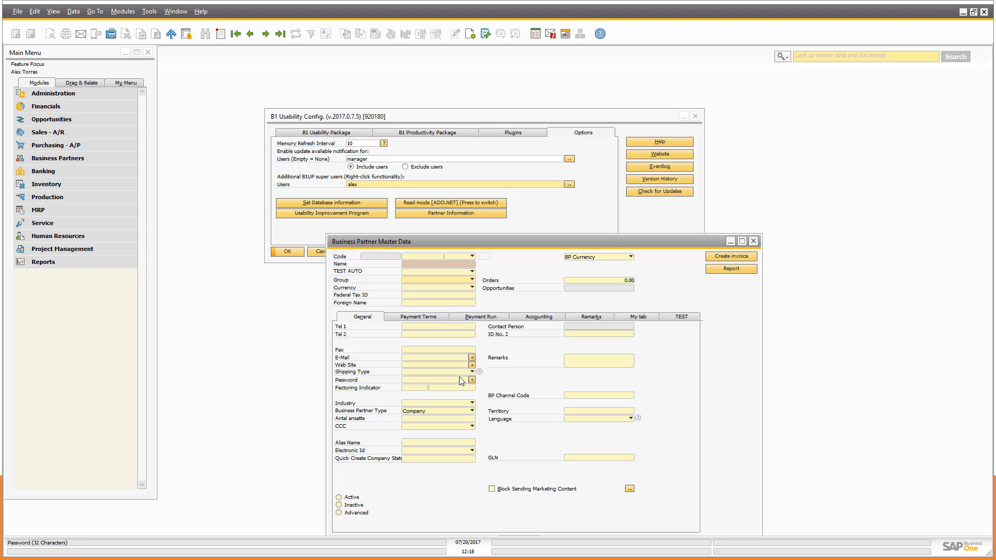